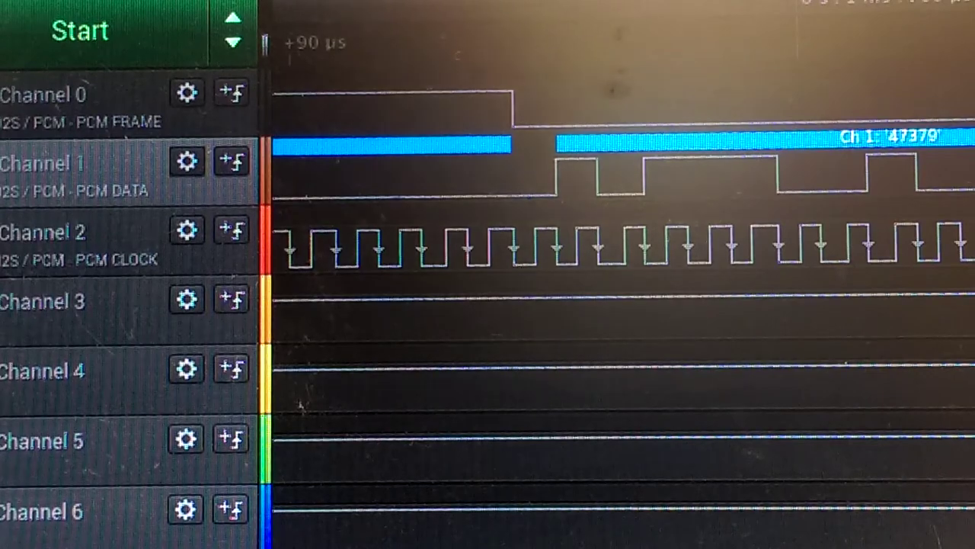
{"action": "scroll", "coordinate": [623, 290], "scroll_direction": "down", "scroll_amount": 2}
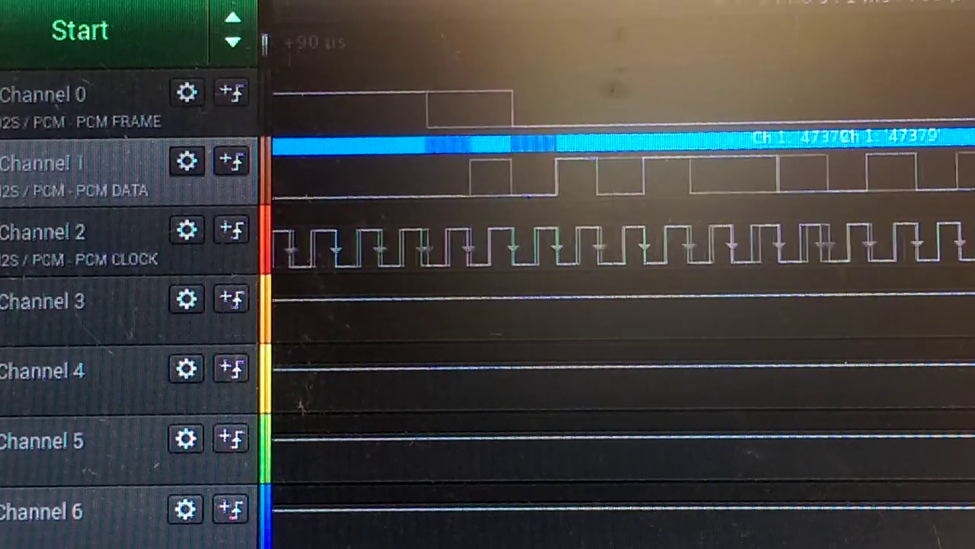
{"action": "scroll", "coordinate": [623, 289], "scroll_direction": "up", "scroll_amount": 1}
{"action": "scroll", "coordinate": [624, 289], "scroll_direction": "down", "scroll_amount": 1}
{"action": "scroll", "coordinate": [623, 290], "scroll_direction": "up", "scroll_amount": 2}
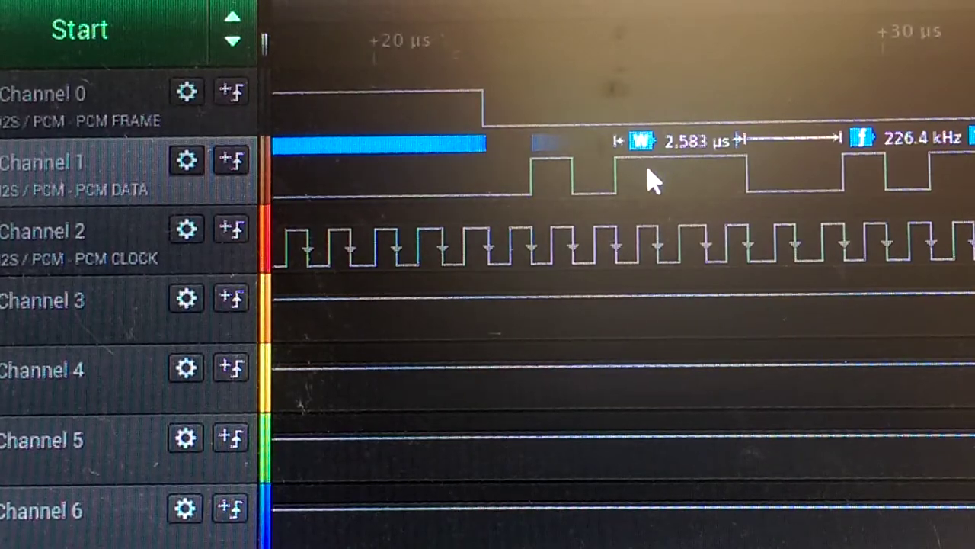
{"action": "scroll", "coordinate": [623, 289], "scroll_direction": "down", "scroll_amount": 1}
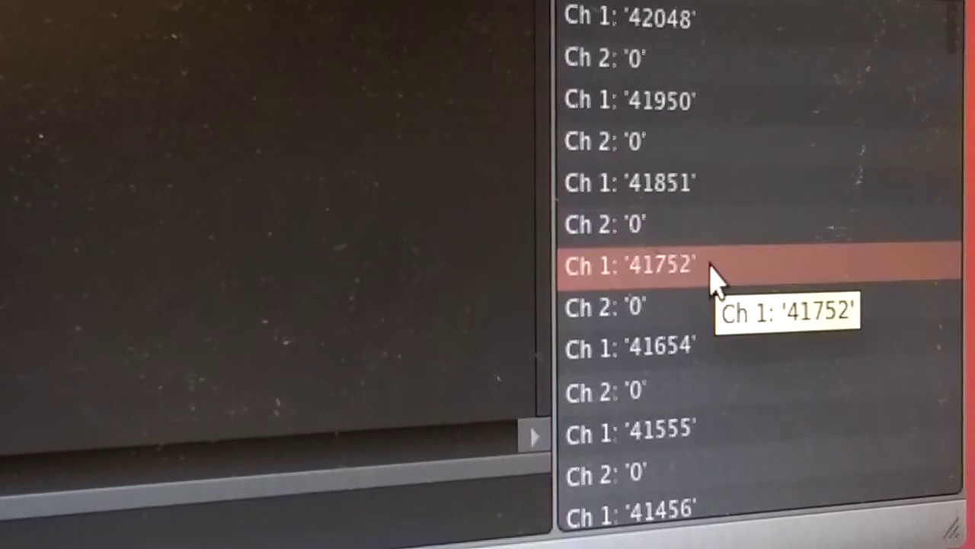
{"action": "scroll", "coordinate": [719, 446], "scroll_direction": "down", "scroll_amount": 1}
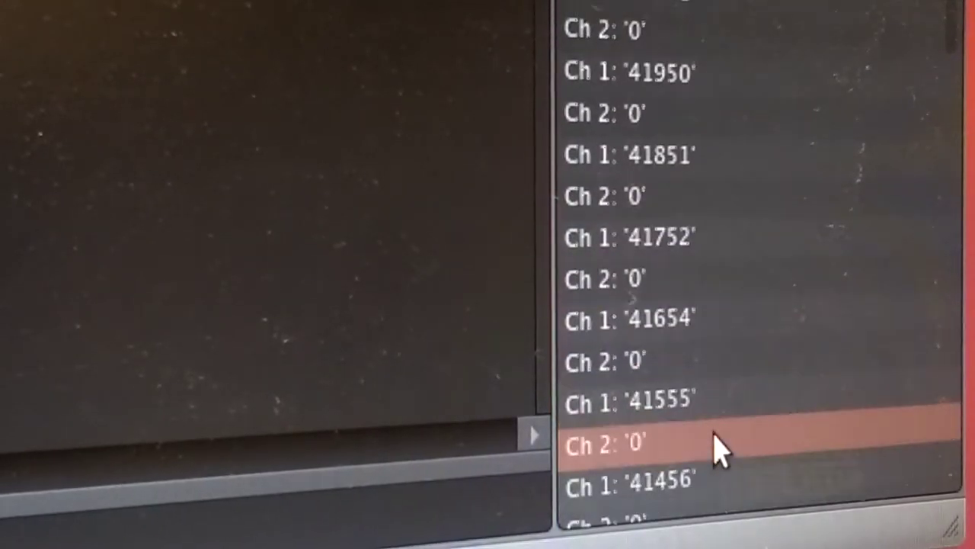
{"action": "scroll", "coordinate": [736, 371], "scroll_direction": "down", "scroll_amount": 3}
{"action": "scroll", "coordinate": [739, 343], "scroll_direction": "down", "scroll_amount": 2}
{"action": "scroll", "coordinate": [736, 326], "scroll_direction": "down", "scroll_amount": 5}
{"action": "scroll", "coordinate": [736, 323], "scroll_direction": "down", "scroll_amount": 5}
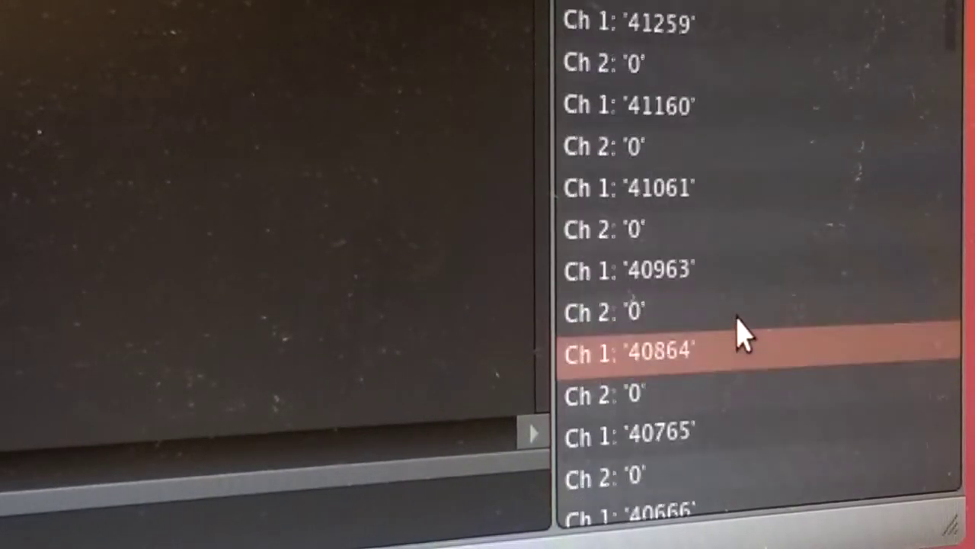
{"action": "scroll", "coordinate": [735, 320], "scroll_direction": "down", "scroll_amount": 5}
{"action": "scroll", "coordinate": [734, 304], "scroll_direction": "down", "scroll_amount": 2}
{"action": "scroll", "coordinate": [736, 323], "scroll_direction": "down", "scroll_amount": 2}
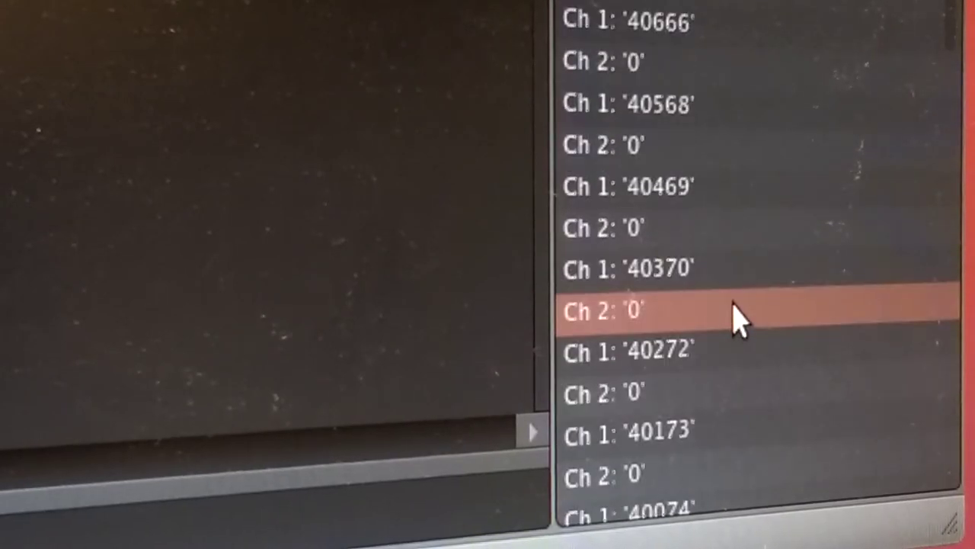
{"action": "scroll", "coordinate": [736, 322], "scroll_direction": "down", "scroll_amount": 1}
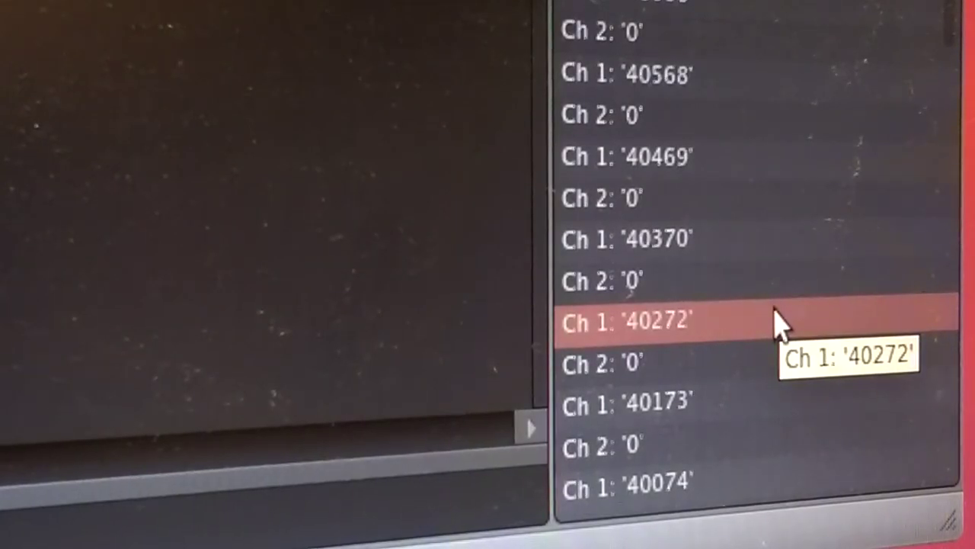
{"action": "scroll", "coordinate": [778, 323], "scroll_direction": "down", "scroll_amount": 1}
{"action": "scroll", "coordinate": [779, 323], "scroll_direction": "down", "scroll_amount": 1}
{"action": "scroll", "coordinate": [779, 323], "scroll_direction": "down", "scroll_amount": 1}
{"action": "scroll", "coordinate": [778, 323], "scroll_direction": "down", "scroll_amount": 1}
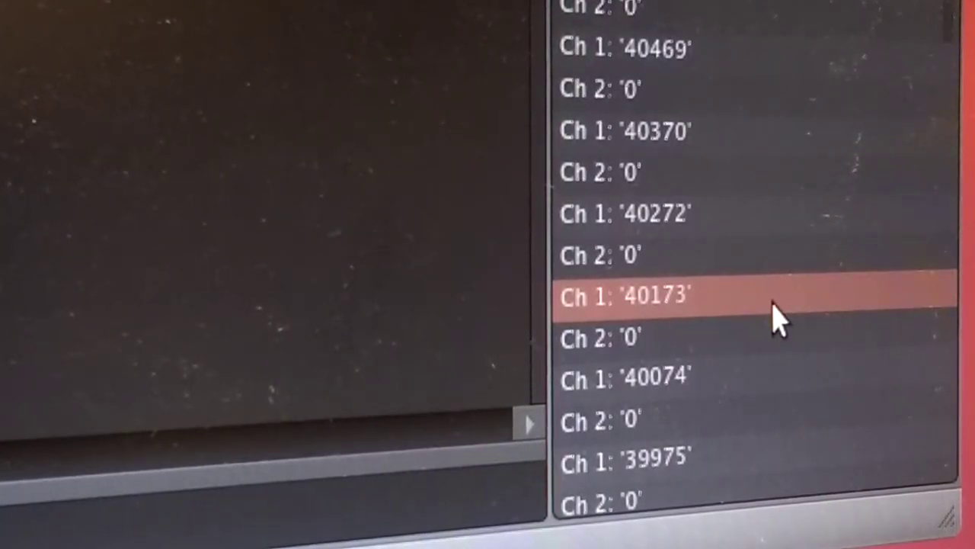
{"action": "scroll", "coordinate": [779, 323], "scroll_direction": "down", "scroll_amount": 1}
{"action": "scroll", "coordinate": [779, 323], "scroll_direction": "down", "scroll_amount": 1}
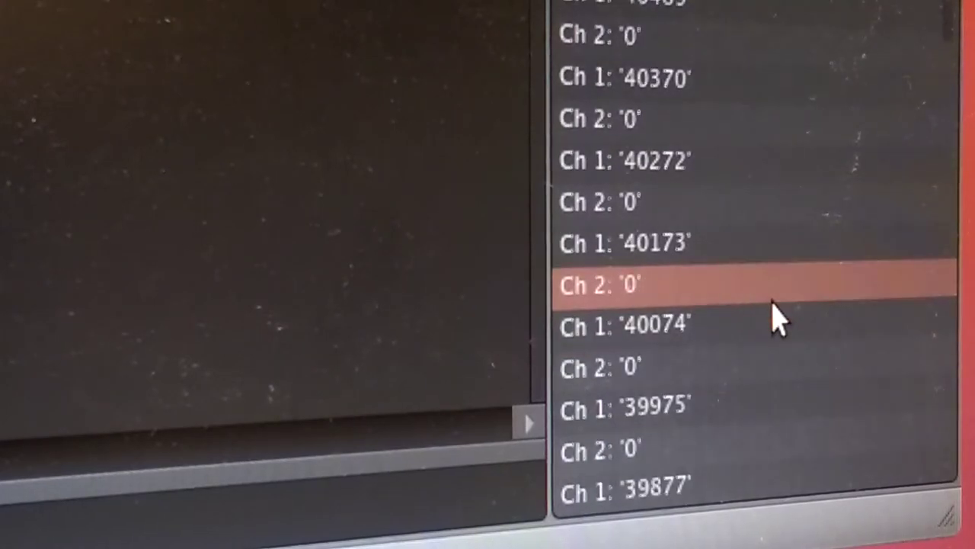
{"action": "scroll", "coordinate": [779, 323], "scroll_direction": "down", "scroll_amount": 1}
{"action": "scroll", "coordinate": [778, 323], "scroll_direction": "down", "scroll_amount": 1}
{"action": "scroll", "coordinate": [778, 320], "scroll_direction": "down", "scroll_amount": 1}
{"action": "scroll", "coordinate": [779, 320], "scroll_direction": "up", "scroll_amount": 1}
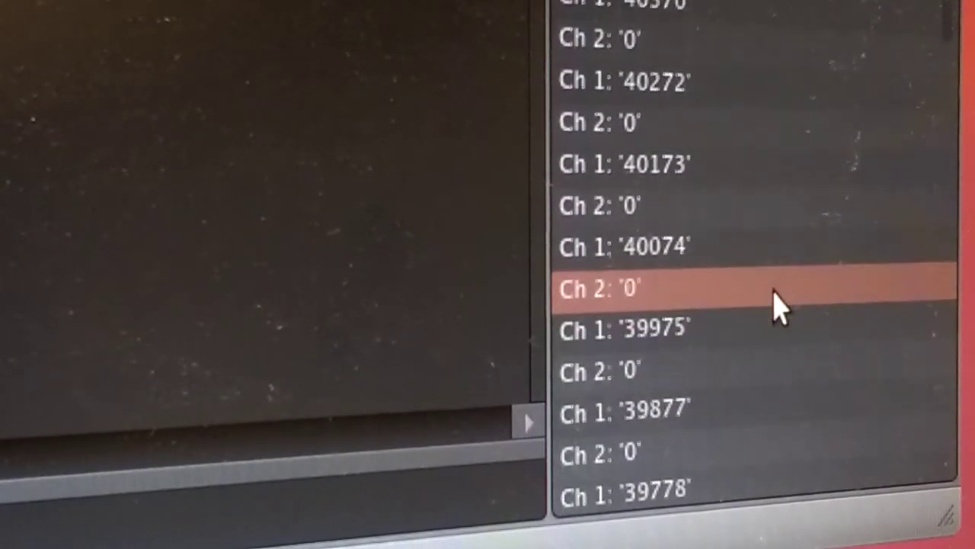
{"action": "scroll", "coordinate": [779, 320], "scroll_direction": "down", "scroll_amount": 1}
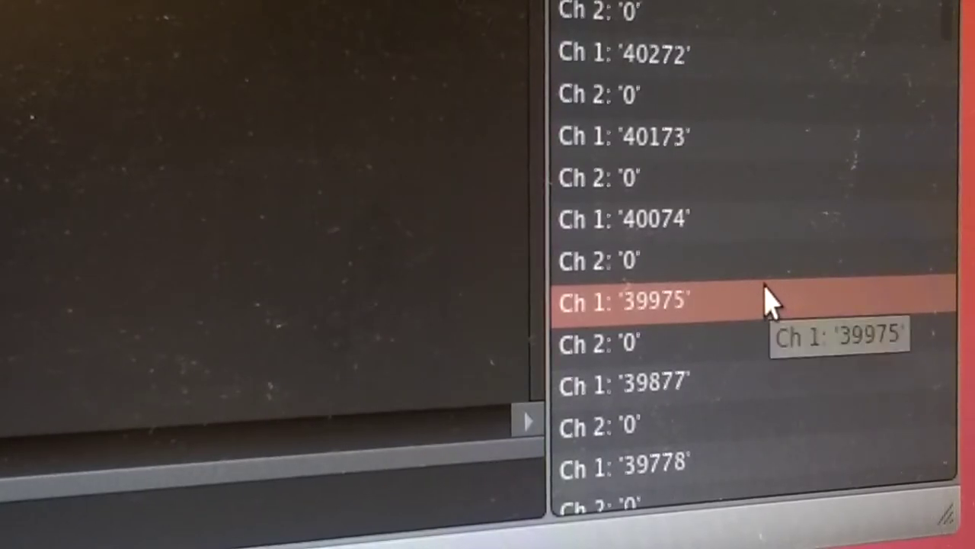
{"action": "scroll", "coordinate": [781, 319], "scroll_direction": "down", "scroll_amount": 1}
{"action": "scroll", "coordinate": [784, 320], "scroll_direction": "down", "scroll_amount": 1}
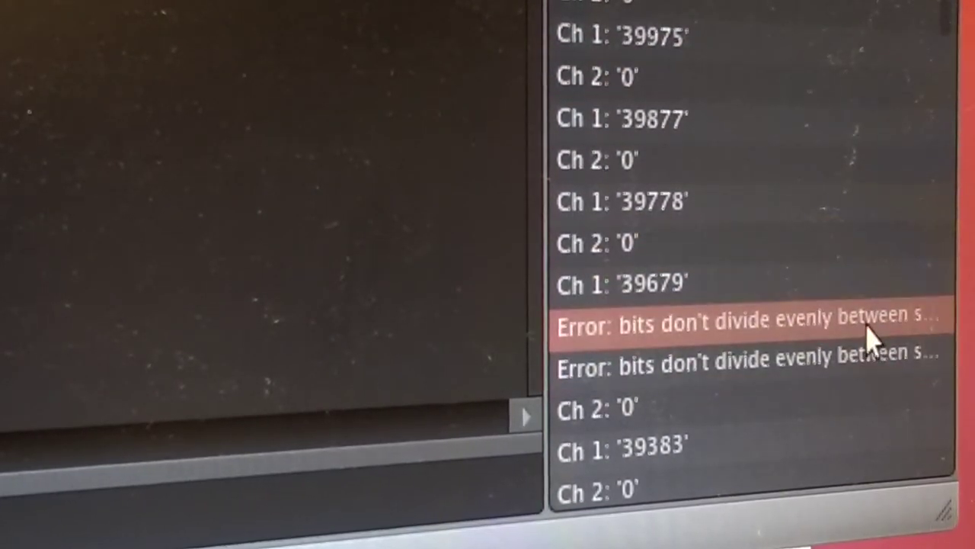
{"action": "mouse_move", "coordinate": [747, 321]}
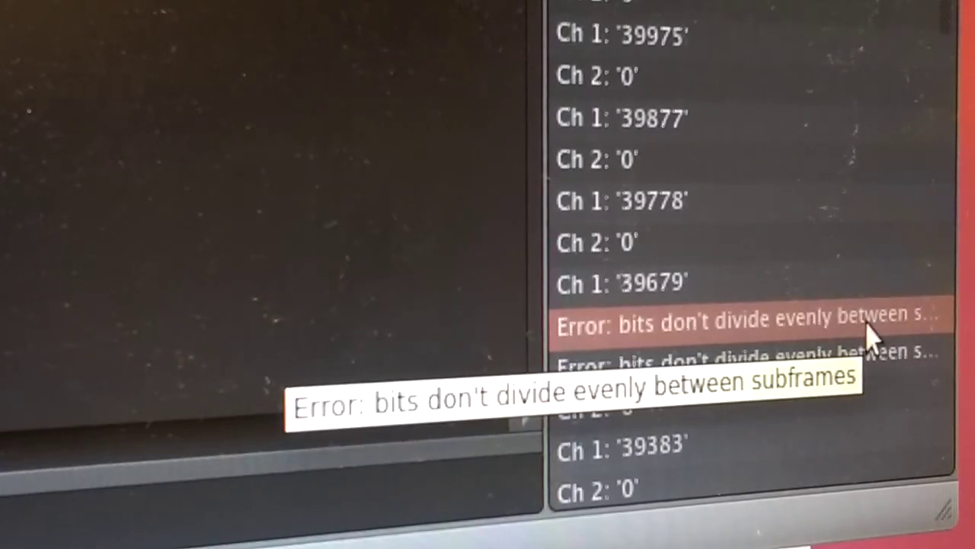
{"action": "scroll", "coordinate": [869, 370], "scroll_direction": "down", "scroll_amount": 1}
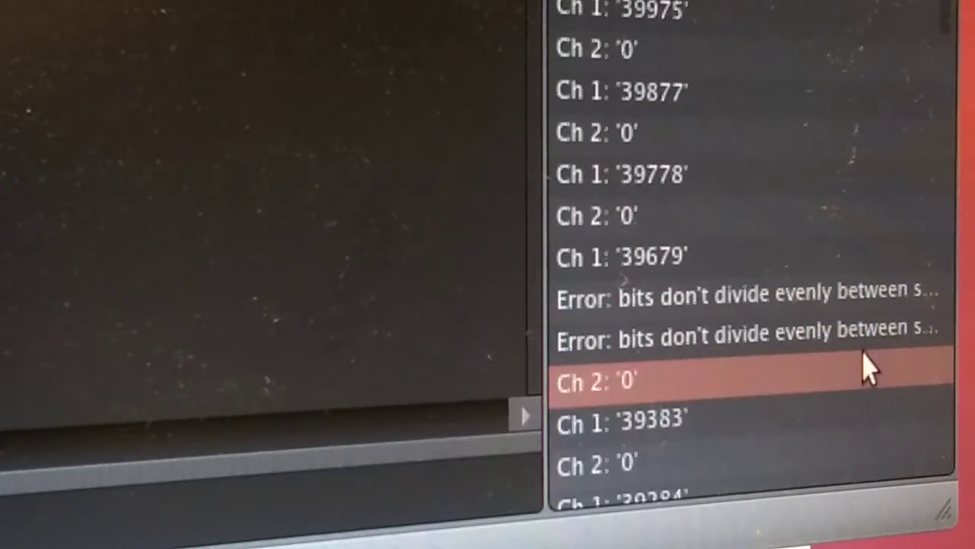
{"action": "scroll", "coordinate": [869, 366], "scroll_direction": "down", "scroll_amount": 1}
{"action": "scroll", "coordinate": [872, 362], "scroll_direction": "down", "scroll_amount": 2}
{"action": "scroll", "coordinate": [876, 357], "scroll_direction": "down", "scroll_amount": 3}
{"action": "scroll", "coordinate": [875, 349], "scroll_direction": "down", "scroll_amount": 2}
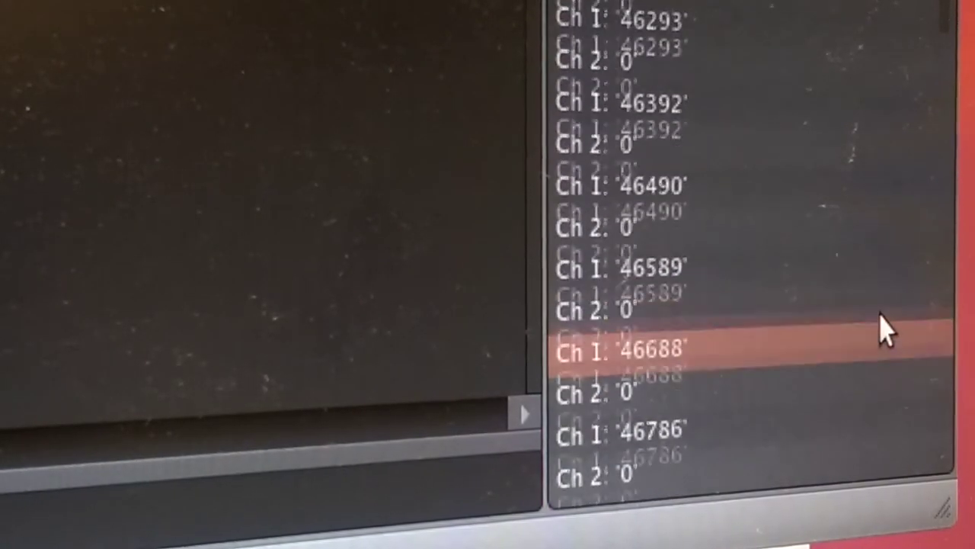
{"action": "scroll", "coordinate": [888, 332], "scroll_direction": "down", "scroll_amount": 2}
{"action": "scroll", "coordinate": [888, 332], "scroll_direction": "down", "scroll_amount": 2}
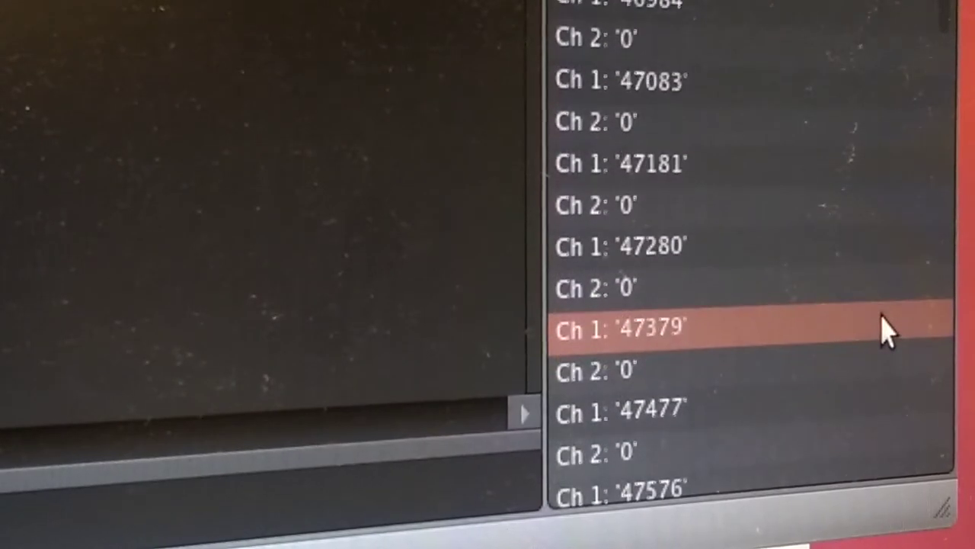
{"action": "scroll", "coordinate": [890, 332], "scroll_direction": "down", "scroll_amount": 1}
{"action": "scroll", "coordinate": [893, 333], "scroll_direction": "down", "scroll_amount": 1}
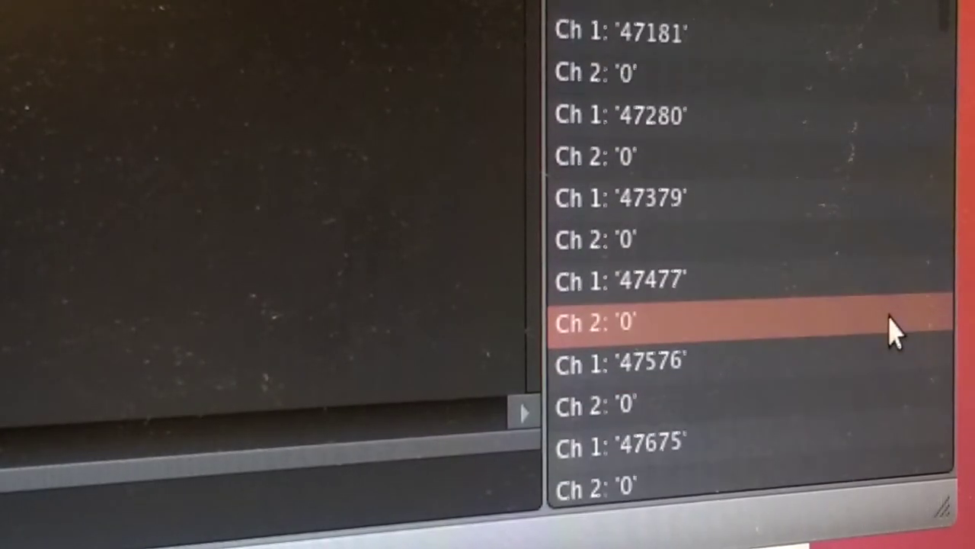
{"action": "scroll", "coordinate": [893, 333], "scroll_direction": "down", "scroll_amount": 1}
{"action": "scroll", "coordinate": [891, 332], "scroll_direction": "down", "scroll_amount": 1}
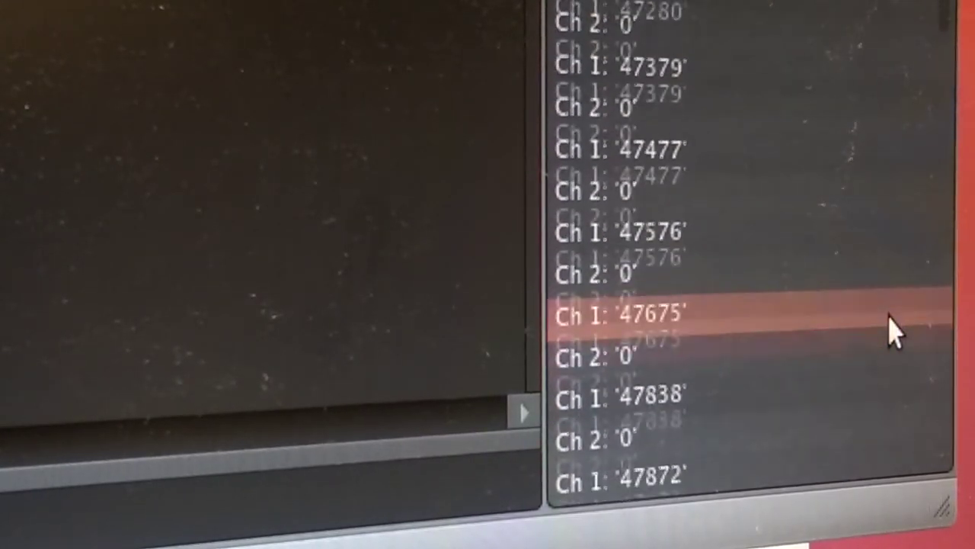
{"action": "scroll", "coordinate": [897, 317], "scroll_direction": "down", "scroll_amount": 1}
{"action": "scroll", "coordinate": [899, 309], "scroll_direction": "up", "scroll_amount": 1}
{"action": "scroll", "coordinate": [906, 290], "scroll_direction": "up", "scroll_amount": 2}
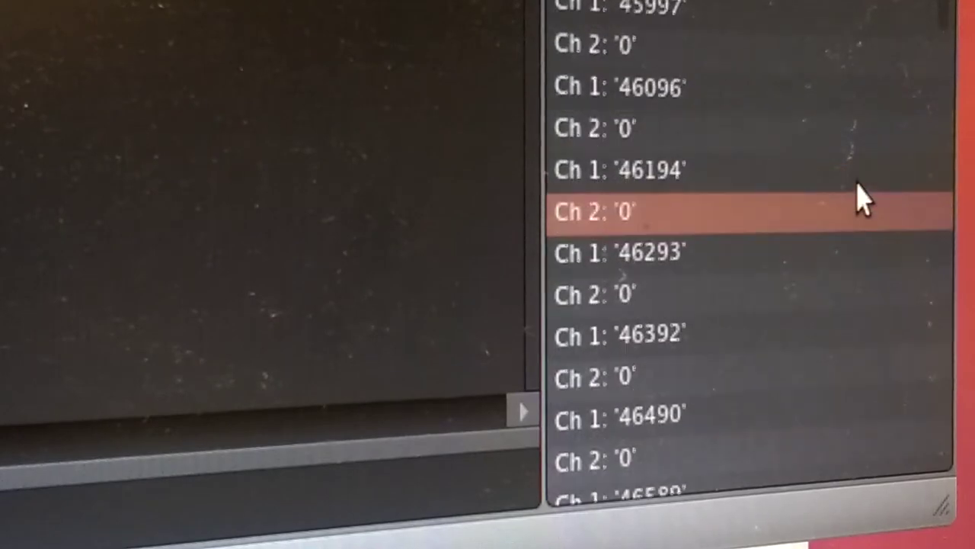
{"action": "scroll", "coordinate": [871, 192], "scroll_direction": "up", "scroll_amount": 4}
{"action": "scroll", "coordinate": [880, 194], "scroll_direction": "up", "scroll_amount": 3}
{"action": "scroll", "coordinate": [876, 178], "scroll_direction": "up", "scroll_amount": 4}
{"action": "scroll", "coordinate": [881, 175], "scroll_direction": "up", "scroll_amount": 2}
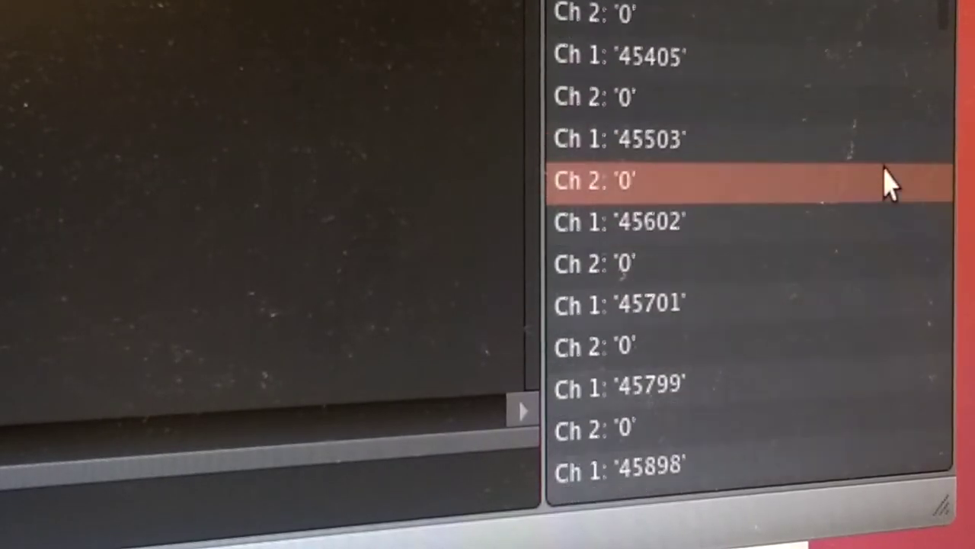
{"action": "scroll", "coordinate": [888, 175], "scroll_direction": "up", "scroll_amount": 2}
{"action": "scroll", "coordinate": [895, 175], "scroll_direction": "up", "scroll_amount": 2}
{"action": "scroll", "coordinate": [903, 186], "scroll_direction": "up", "scroll_amount": 4}
{"action": "scroll", "coordinate": [906, 185], "scroll_direction": "up", "scroll_amount": 2}
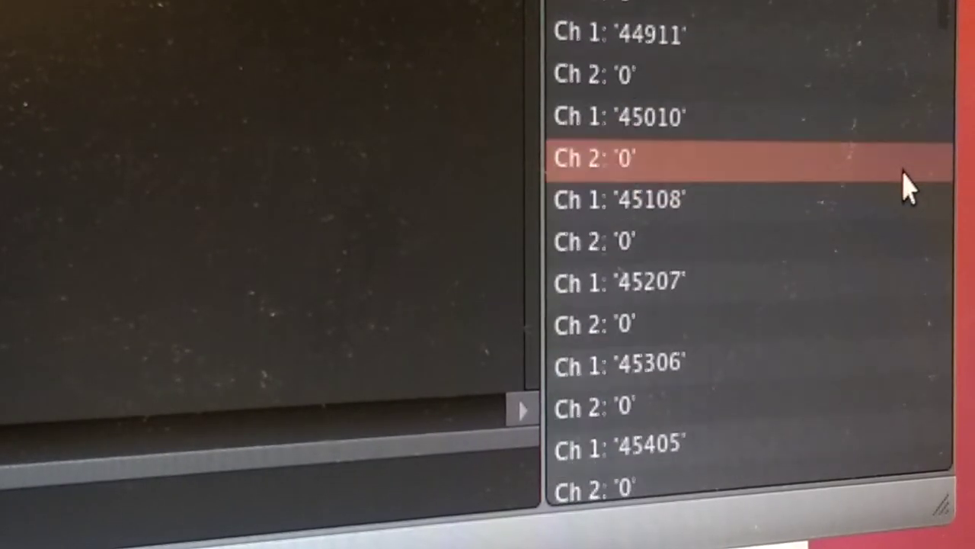
{"action": "scroll", "coordinate": [901, 181], "scroll_direction": "up", "scroll_amount": 1}
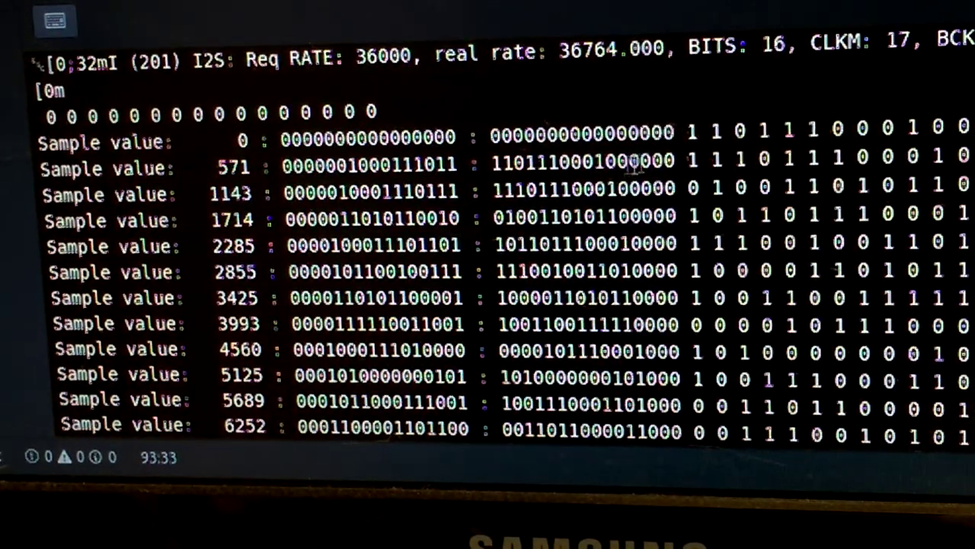
{"action": "scroll", "coordinate": [674, 157], "scroll_direction": "down", "scroll_amount": 3}
{"action": "scroll", "coordinate": [672, 156], "scroll_direction": "up", "scroll_amount": 2}
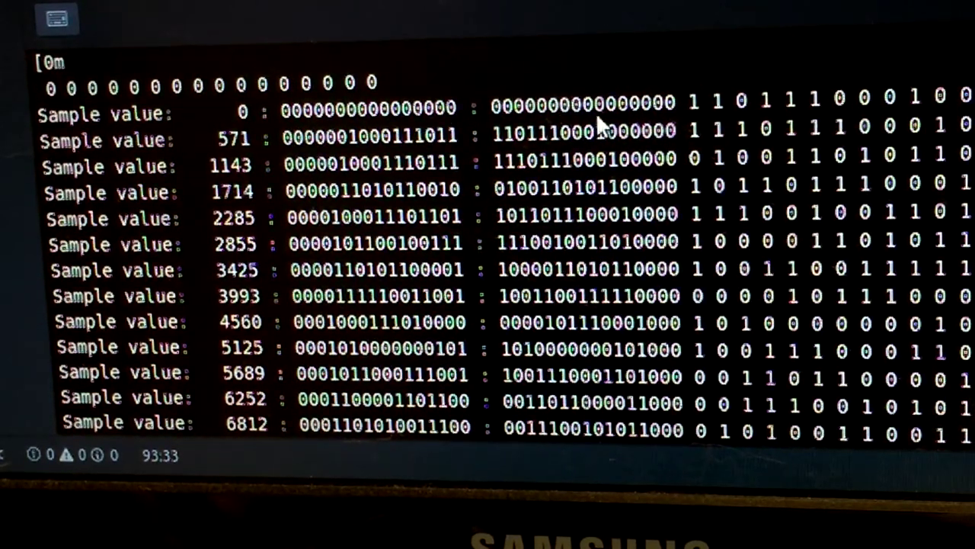
{"action": "scroll", "coordinate": [499, 295], "scroll_direction": "down", "scroll_amount": 3}
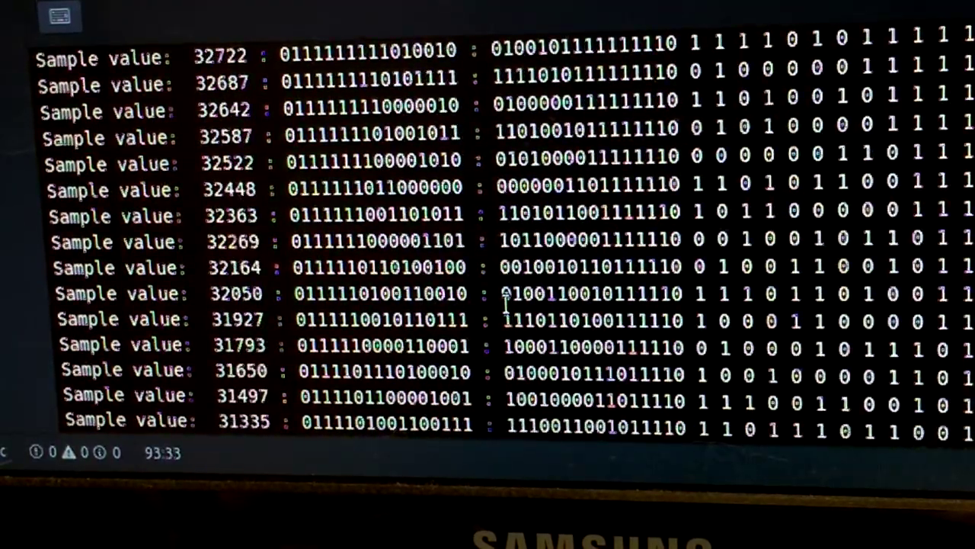
{"action": "scroll", "coordinate": [504, 305], "scroll_direction": "up", "scroll_amount": 2}
{"action": "scroll", "coordinate": [504, 305], "scroll_direction": "up", "scroll_amount": 3}
{"action": "scroll", "coordinate": [504, 305], "scroll_direction": "down", "scroll_amount": 4}
{"action": "scroll", "coordinate": [504, 305], "scroll_direction": "down", "scroll_amount": 6}
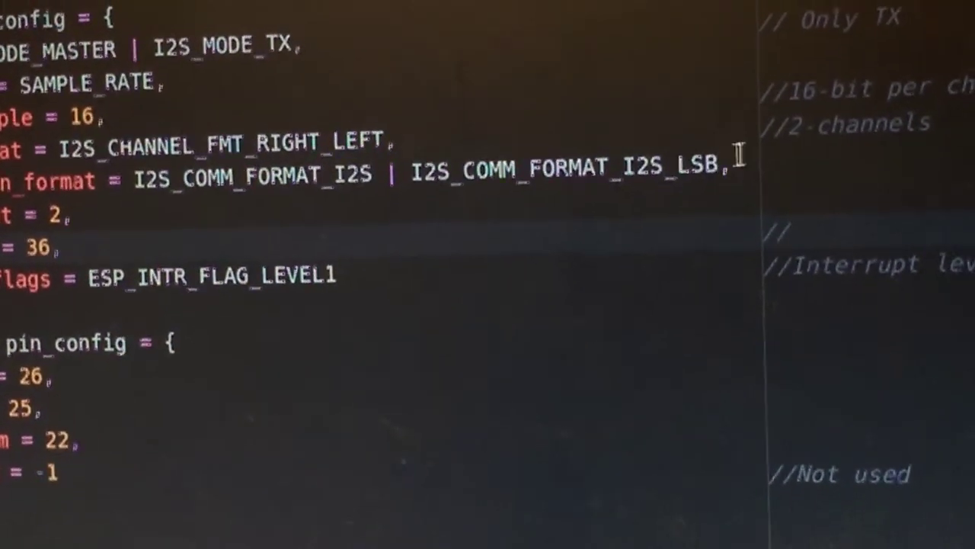
Step: Place the cursor at the end of the I2S_COMM_FORMAT_I2S | I2S_COMM_FORMAT_I2S_LSB line
{"action": "left_click", "coordinate": [740, 157]}
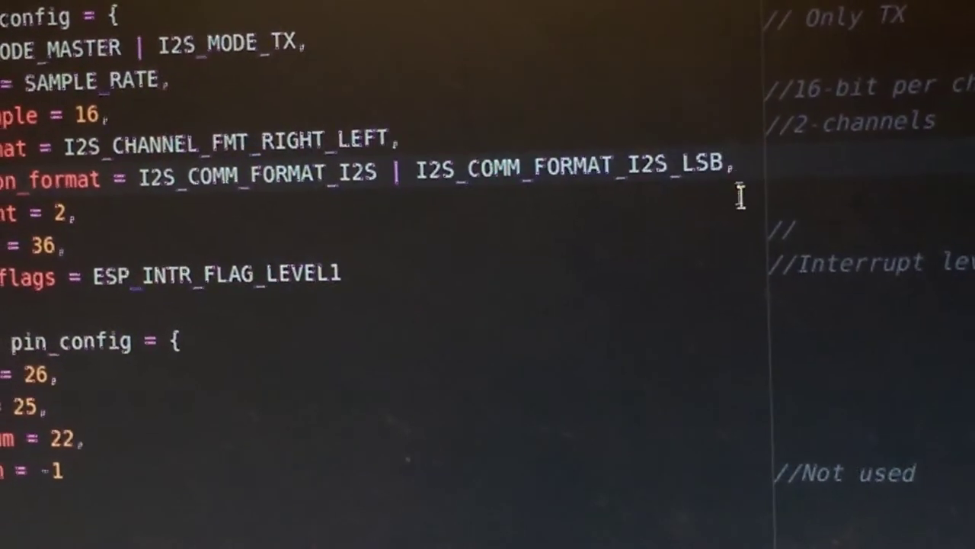
{"action": "key", "text": "Left"}
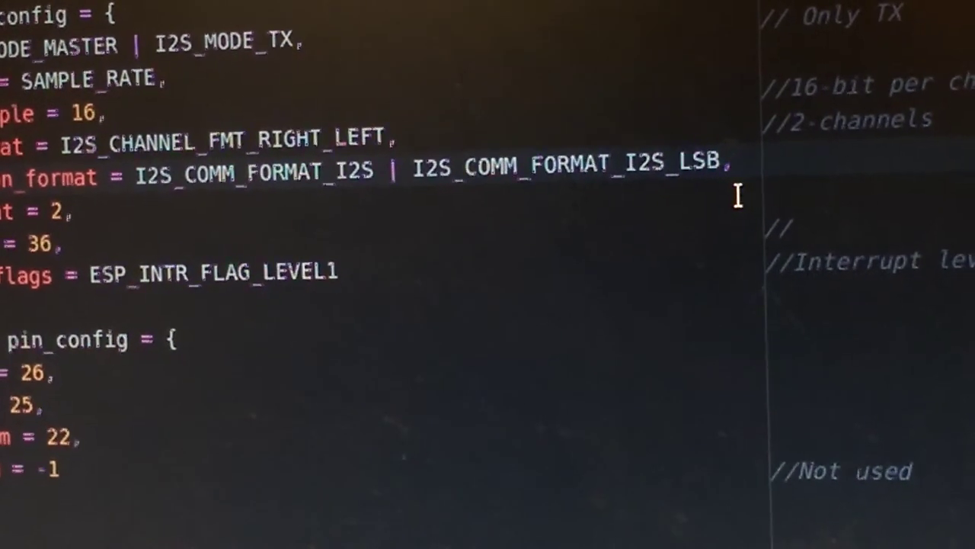